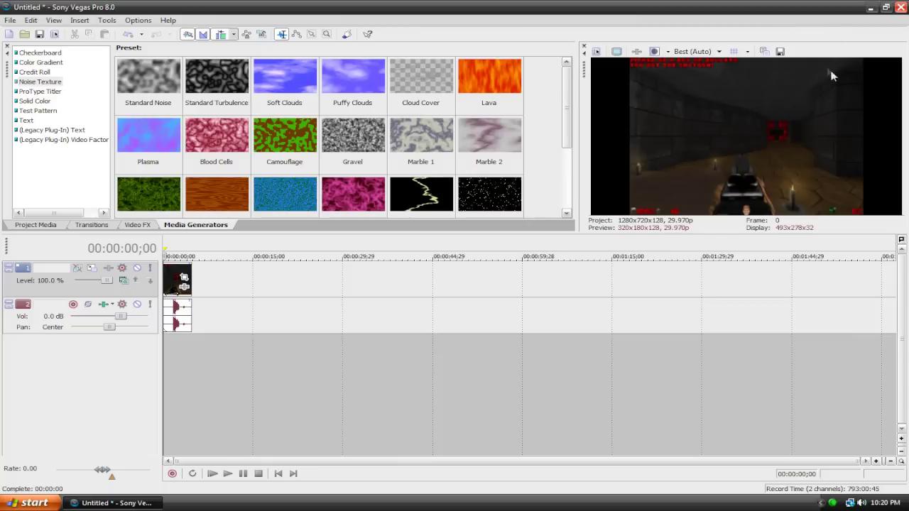
Play the Doom clip, pause at 00:00:03;10, and show the Brightness and Contrast presets in Video FX
left_click(227, 474)
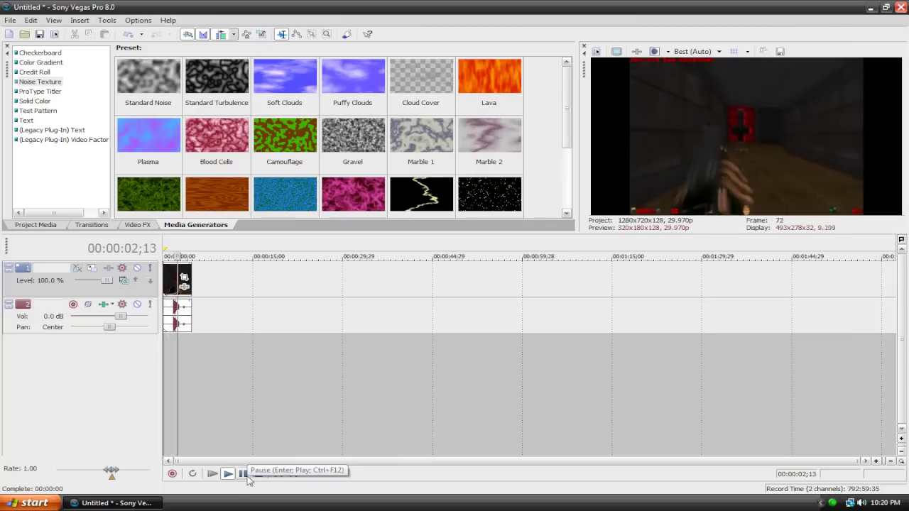
left_click(248, 477)
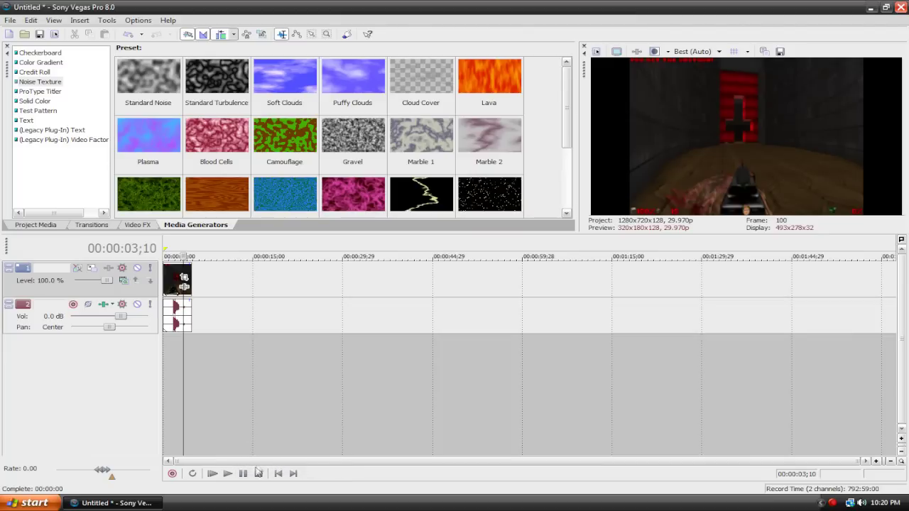
left_click(135, 225)
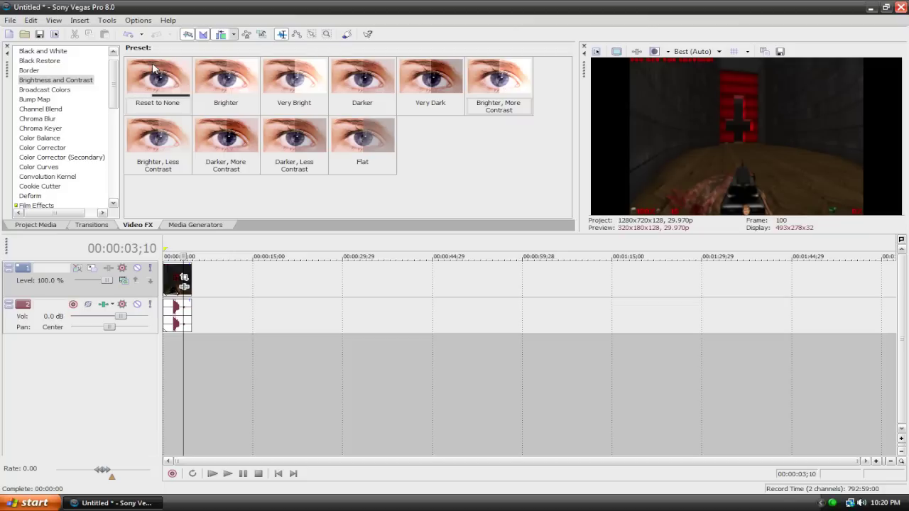
Apply Brightness and Contrast to the Doom clip with brightness 0.14, contrast 0.30, center 0.55
left_click_drag(158, 78, 177, 291)
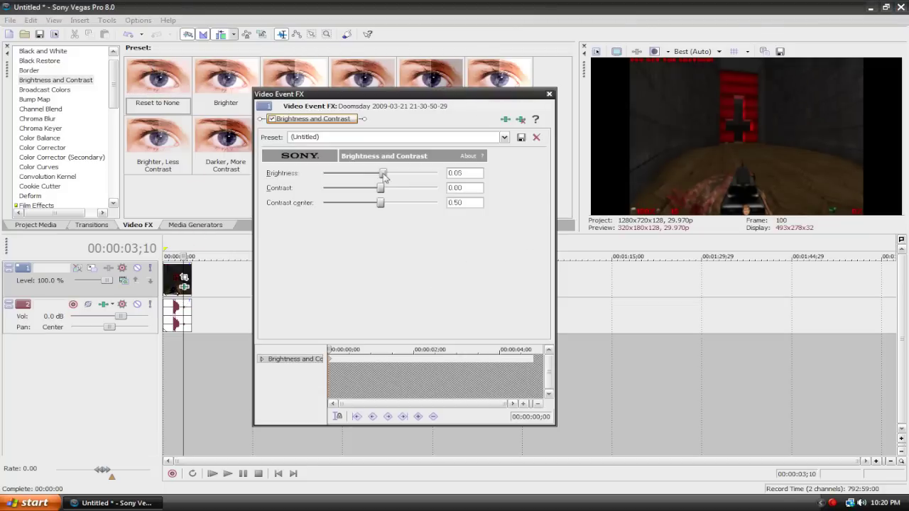
left_click_drag(381, 175, 400, 199)
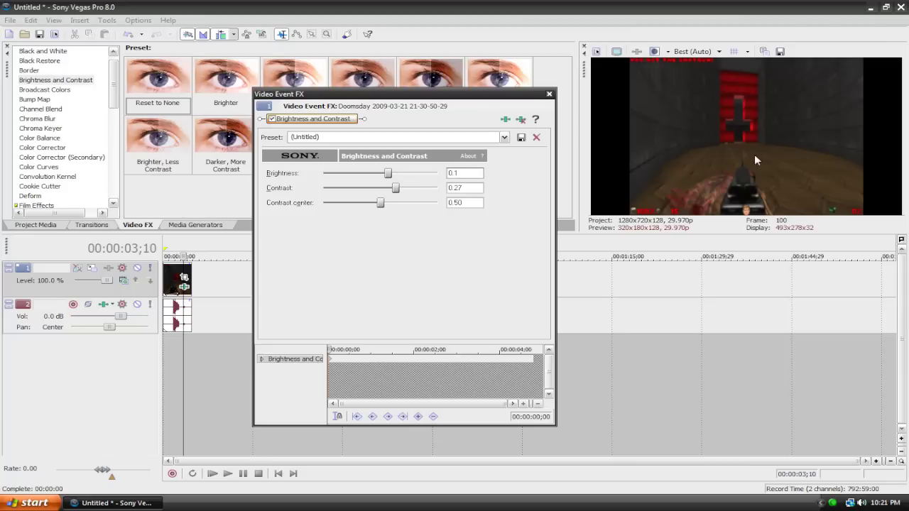
type("5")
left_click(381, 204)
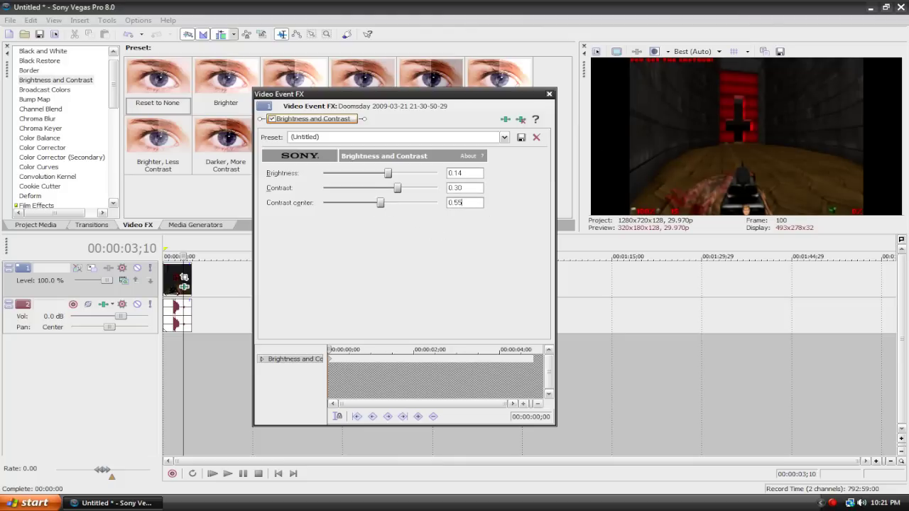
left_click(549, 94)
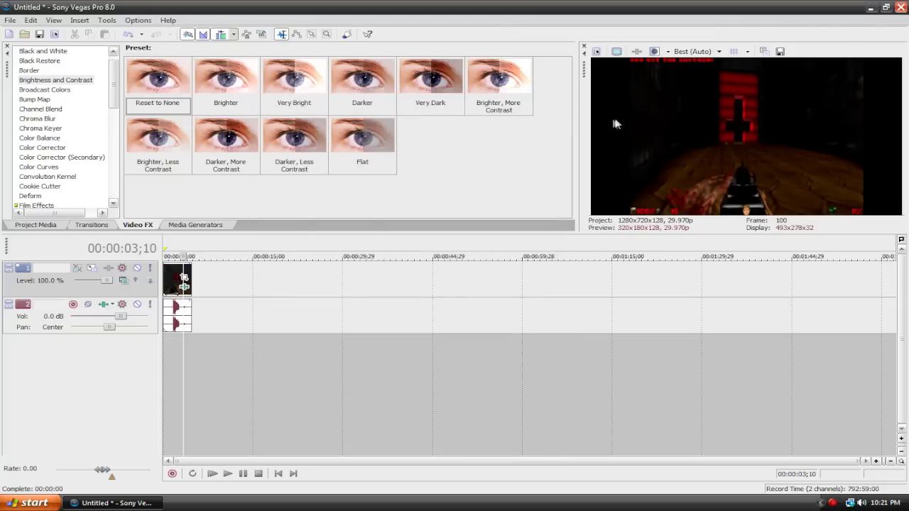
Tweak the clip's Brightness and Contrast to brightness 0.16, contrast center 0.52 and contrast 0.31
left_click(184, 287)
left_click_drag(390, 174, 390, 174)
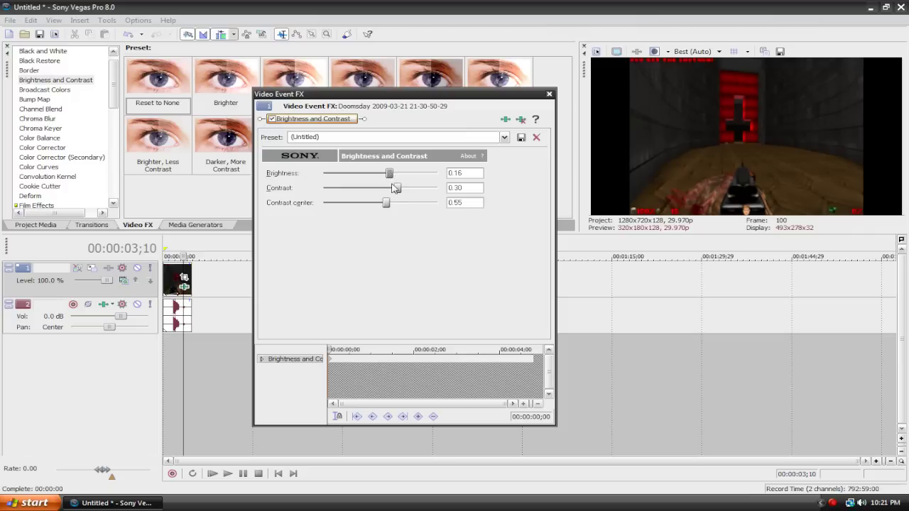
left_click_drag(388, 203, 386, 204)
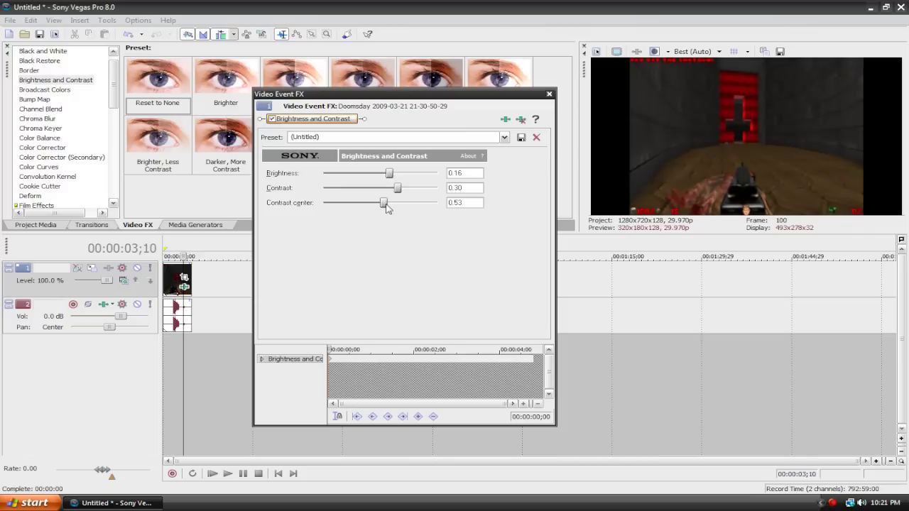
left_click_drag(400, 192, 398, 189)
Drop the Brighter, More Contrast preset onto the Doom clip and close the Video Event FX window
left_click(548, 95)
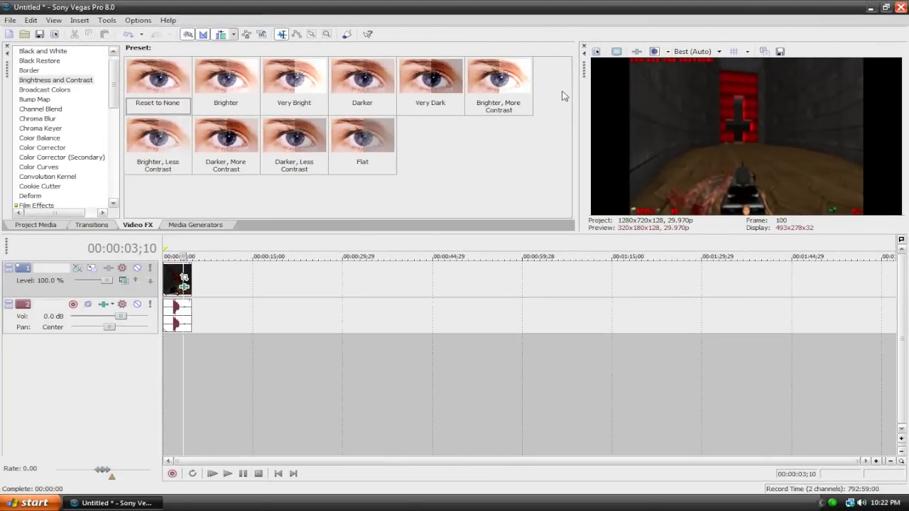
left_click_drag(533, 121, 183, 292)
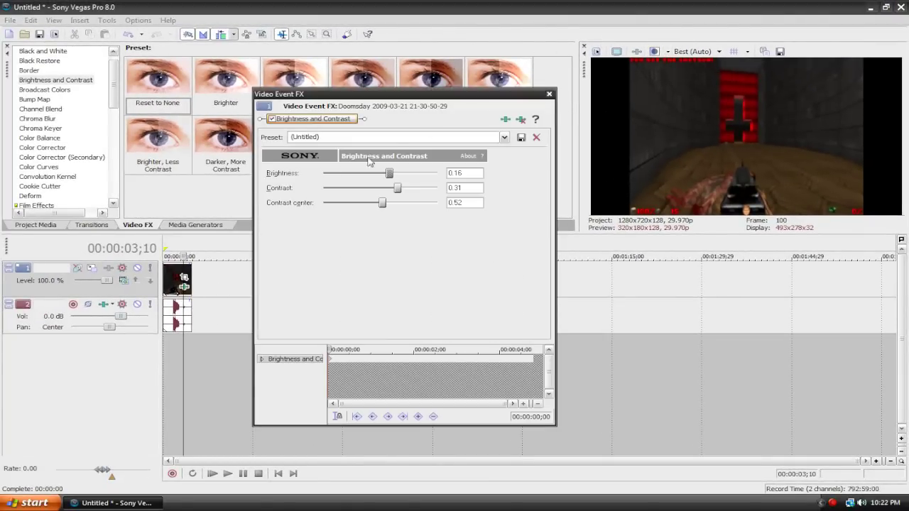
left_click(527, 118)
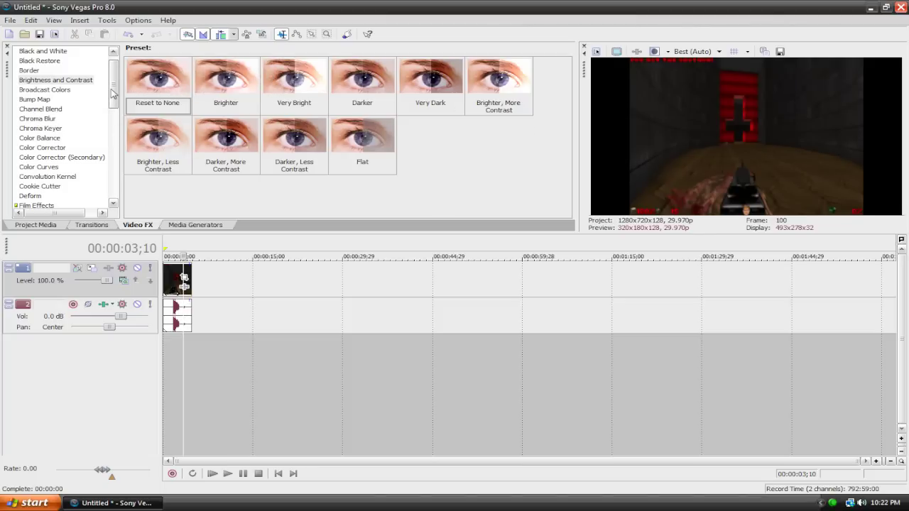
mouse_move(113, 94)
left_mouse_down()
mouse_move(119, 233)
mouse_move(140, 223)
mouse_move(96, 105)
mouse_move(112, 111)
left_mouse_up()
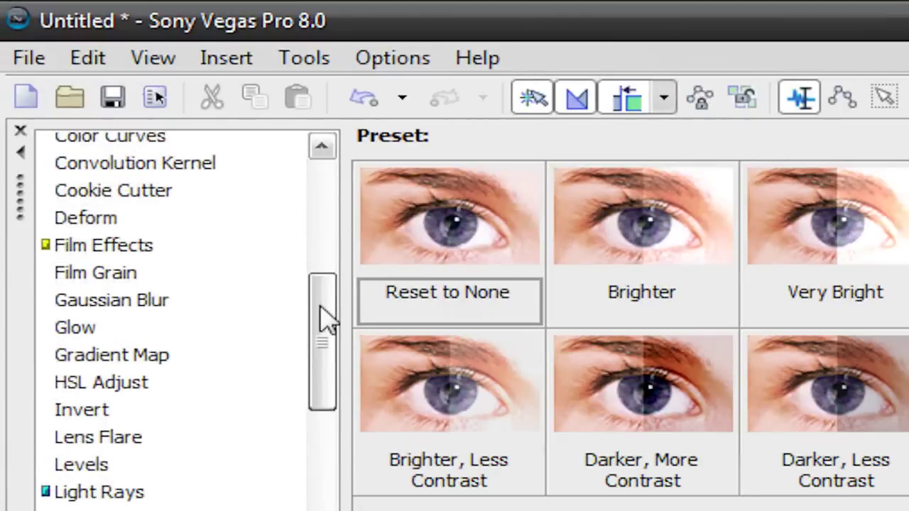
Put the Levels Brighten preset on the Doom clip and lower input end to 0.410
left_click_drag(323, 318, 323, 327)
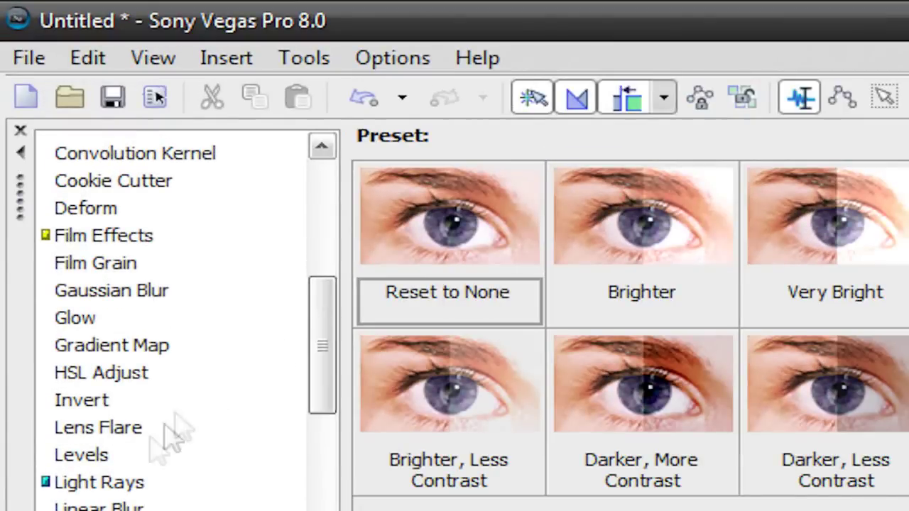
left_click(86, 456)
left_click_drag(625, 243, 632, 313)
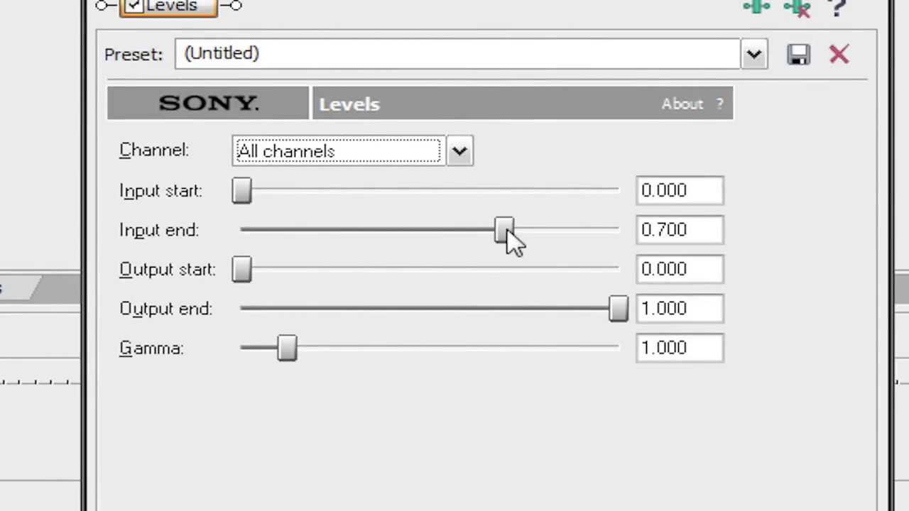
left_click_drag(504, 231, 405, 252)
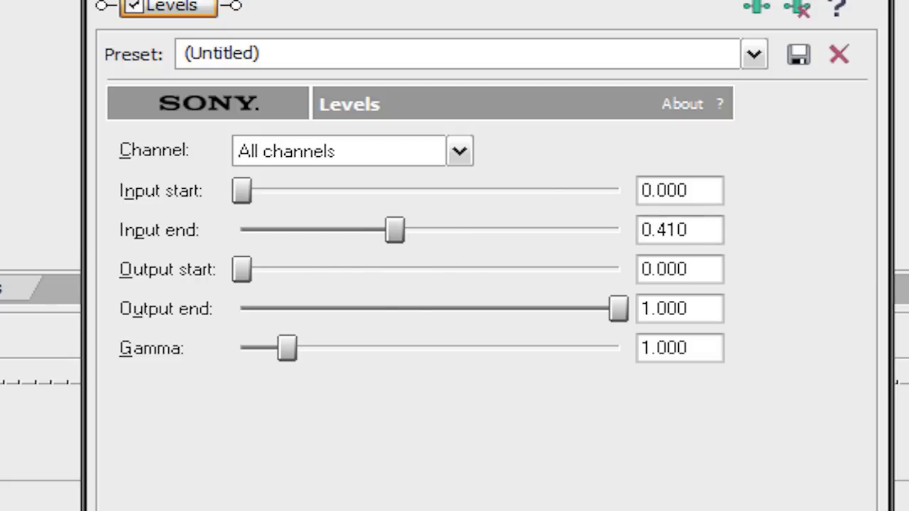
Raise Levels gamma to 1.119 and return input start and output start to 0.000
left_click_drag(287, 358, 301, 359)
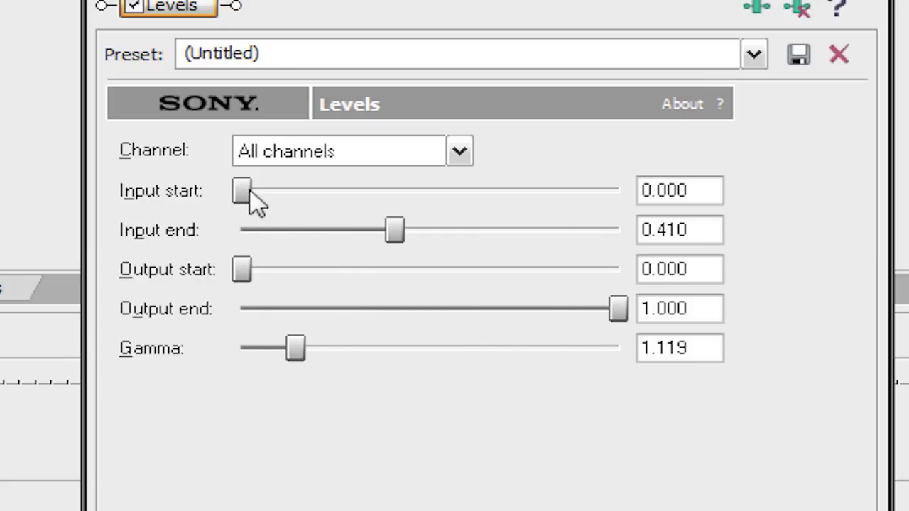
mouse_move(249, 190)
left_mouse_down()
mouse_move(336, 194)
mouse_move(118, 202)
left_mouse_up()
mouse_move(245, 275)
left_mouse_down()
mouse_move(317, 284)
mouse_move(4, 276)
left_mouse_up()
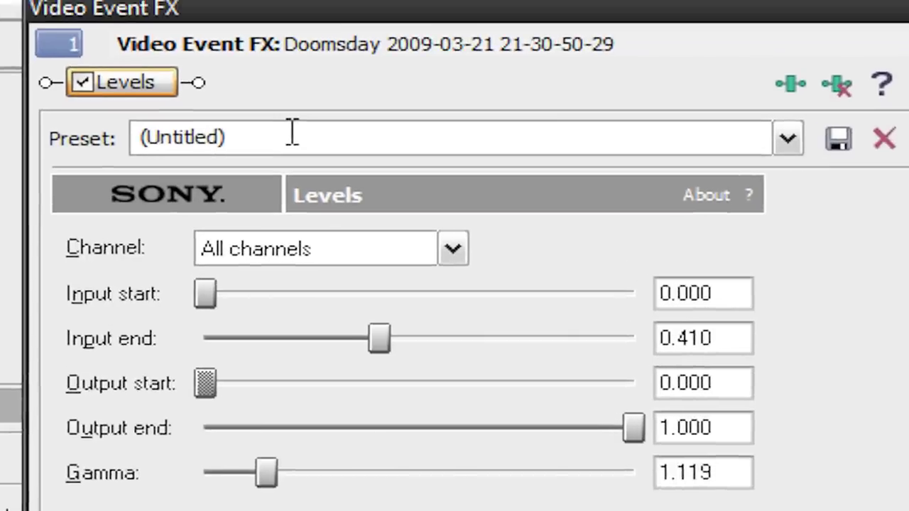
Save the Levels settings as preset 'Techtopia Brightness for Doom' and close the FX window
left_click_drag(318, 54, 539, 48)
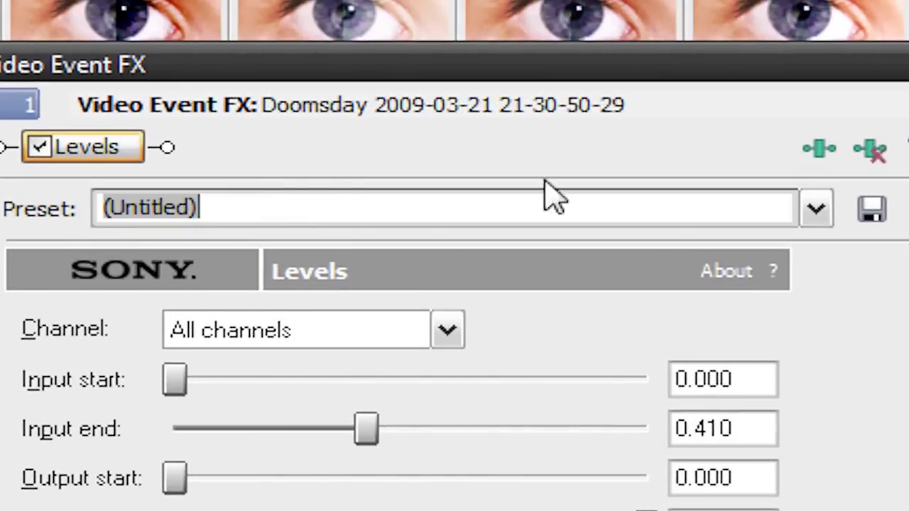
key("Delete")
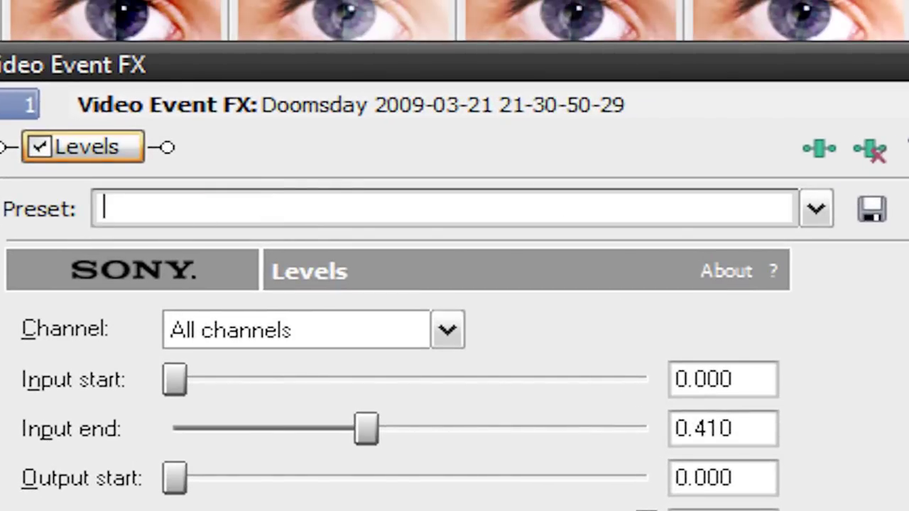
type("Techtopia")
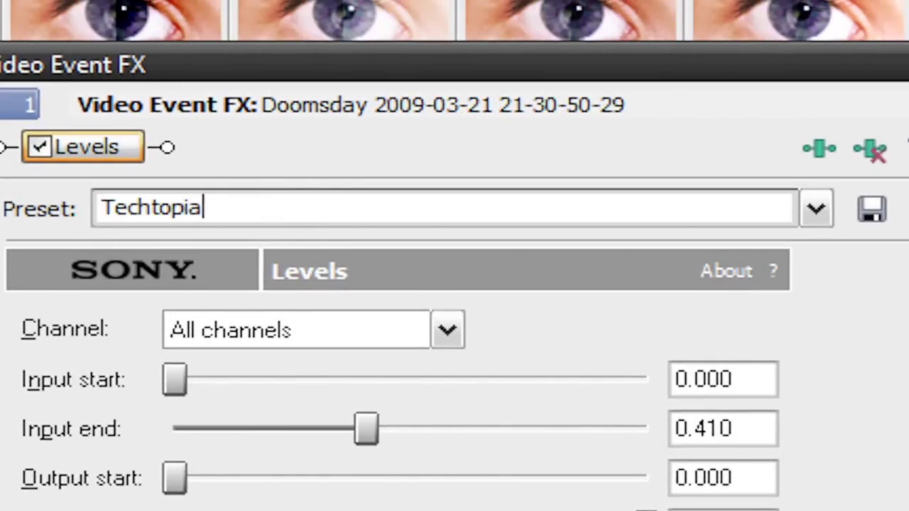
type(" Brightness for Vi")
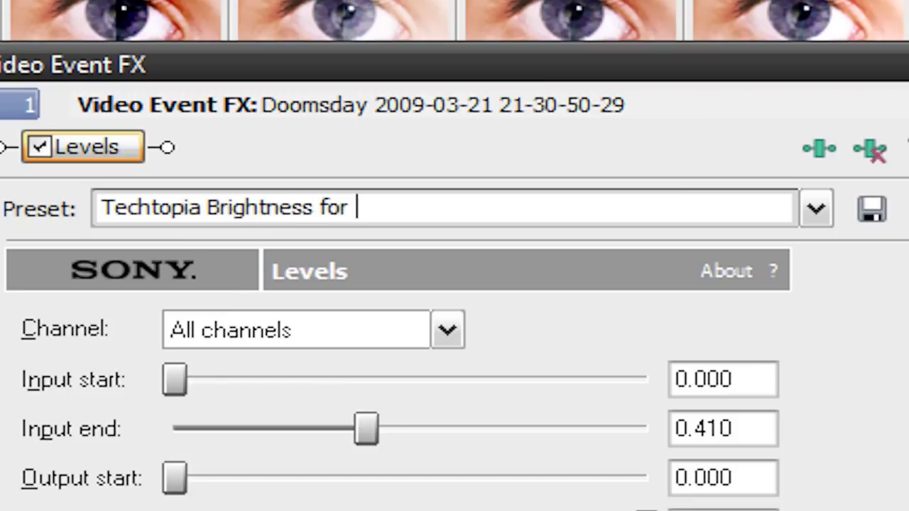
key("BackSpace")
type("Doom")
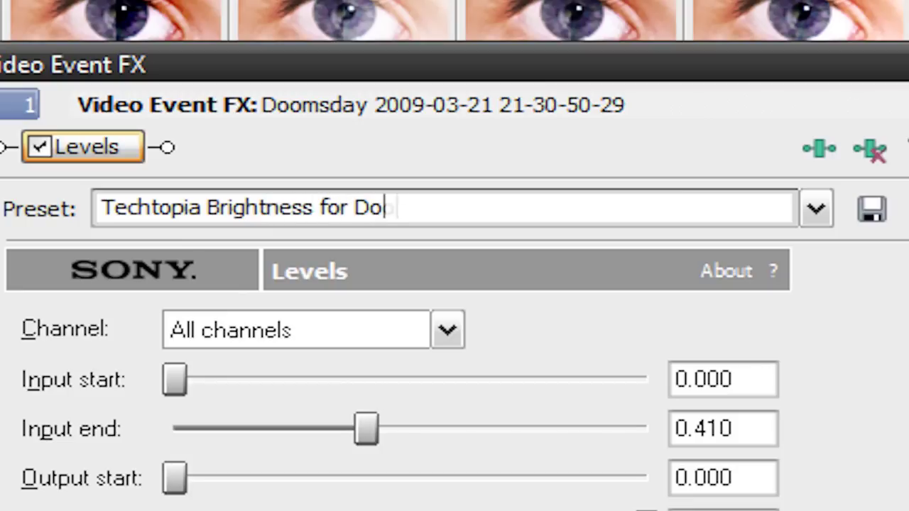
left_click(868, 210)
key("alt+F4")
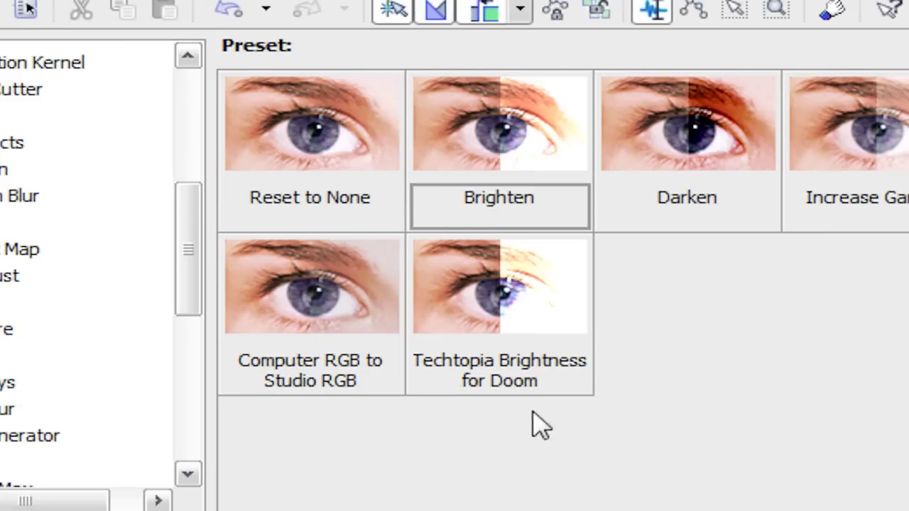
Drop the 'Techtopia Brightness for Doom' preset on the clip and compare the preview with FX toggled
left_click_drag(562, 372, 302, 493)
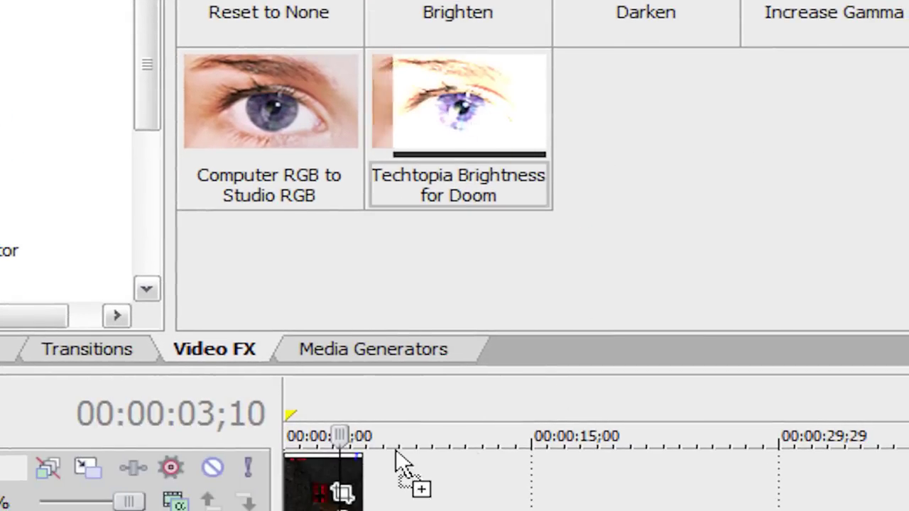
left_click_drag(522, 241, 522, 245)
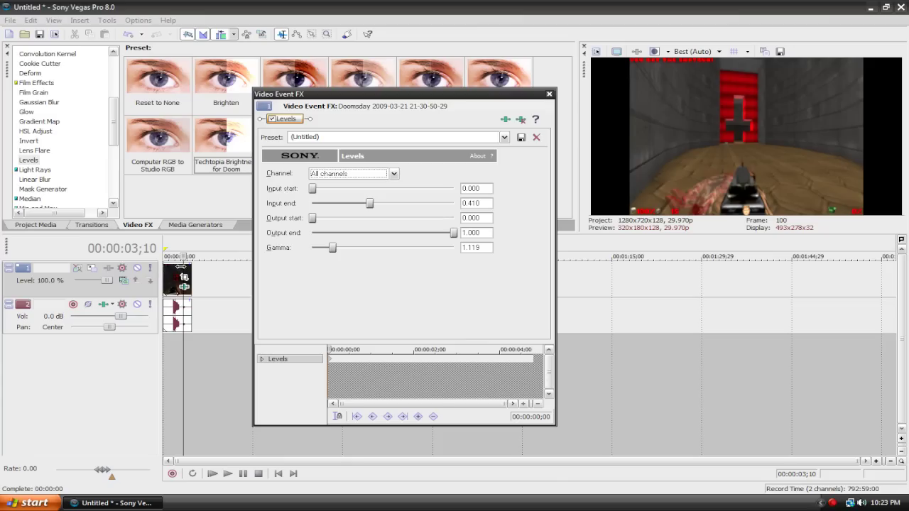
left_click(549, 94)
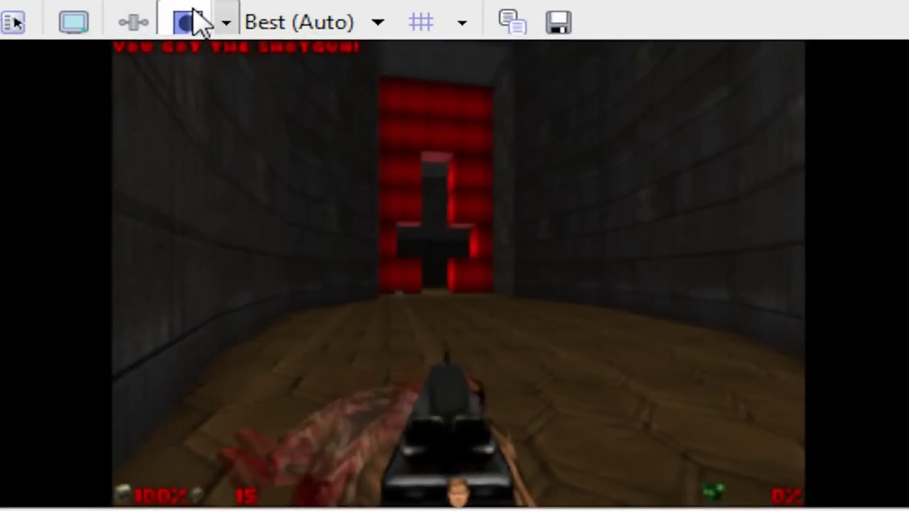
left_click(199, 22)
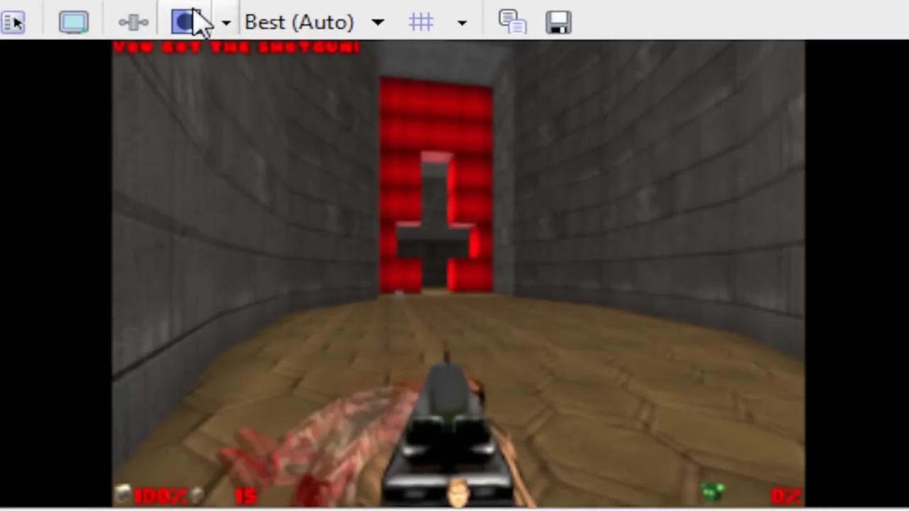